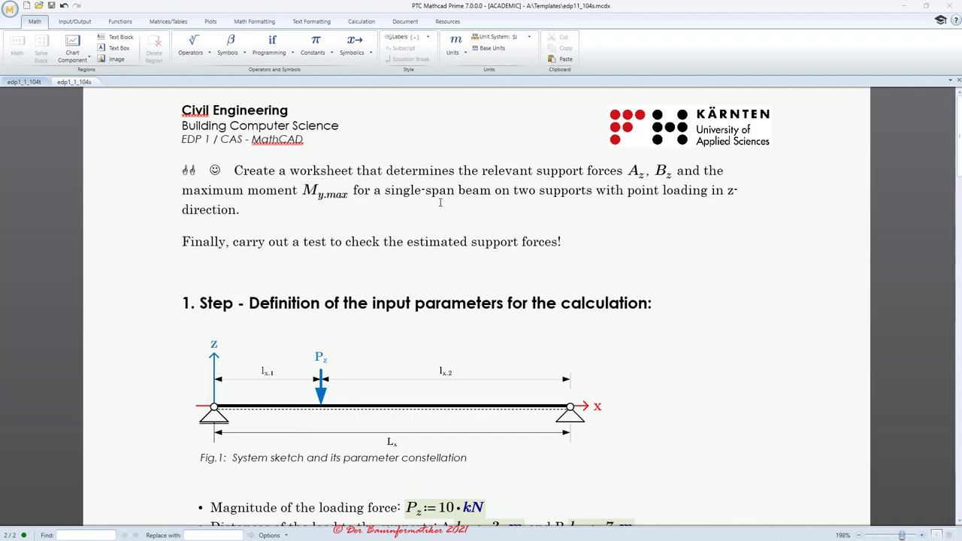
# - Scroll through the worksheet to review the beam inputs and results
pyautogui.scroll(-3, 403, 193)
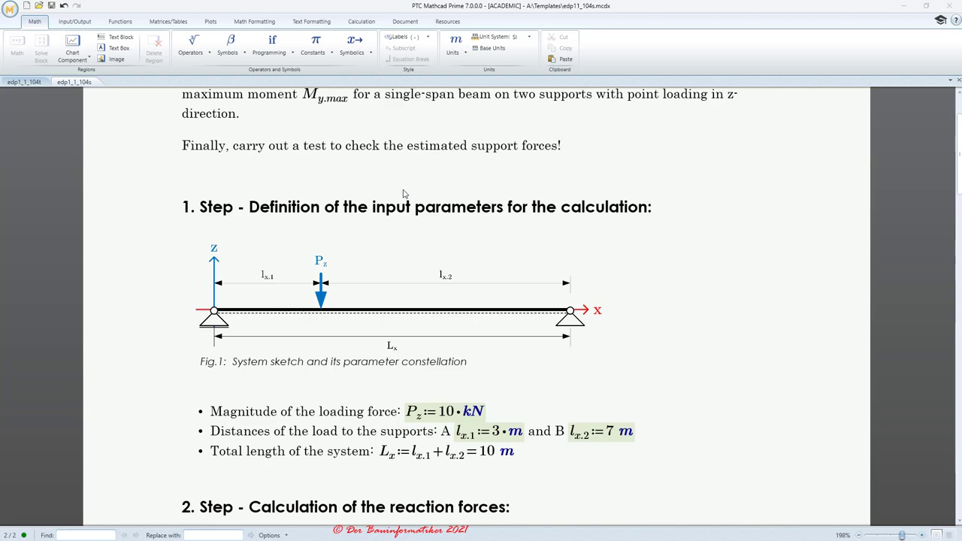
pyautogui.scroll(-3, 403, 194)
pyautogui.scroll(-3, 402, 194)
pyautogui.scroll(10, 403, 193)
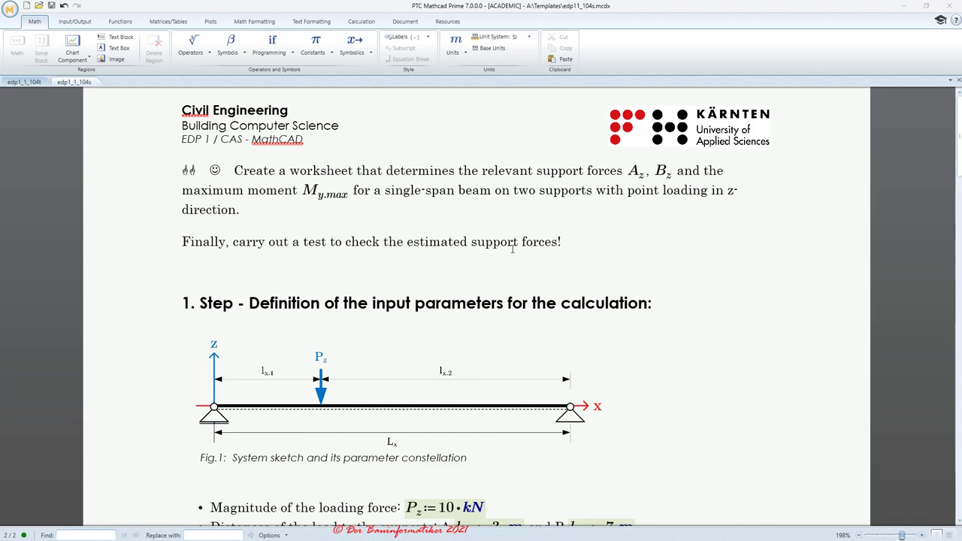
pyautogui.scroll(-2, 393, 257)
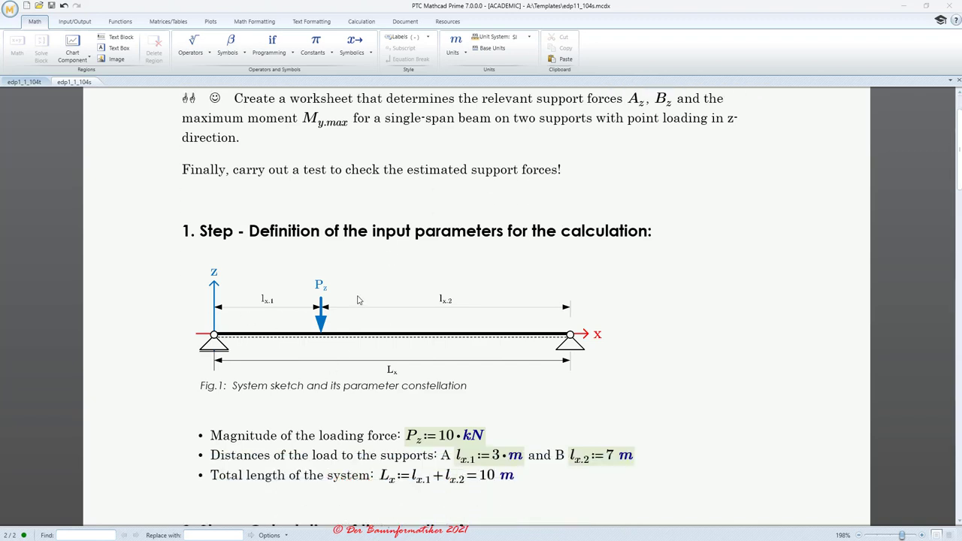
pyautogui.scroll(1, 338, 327)
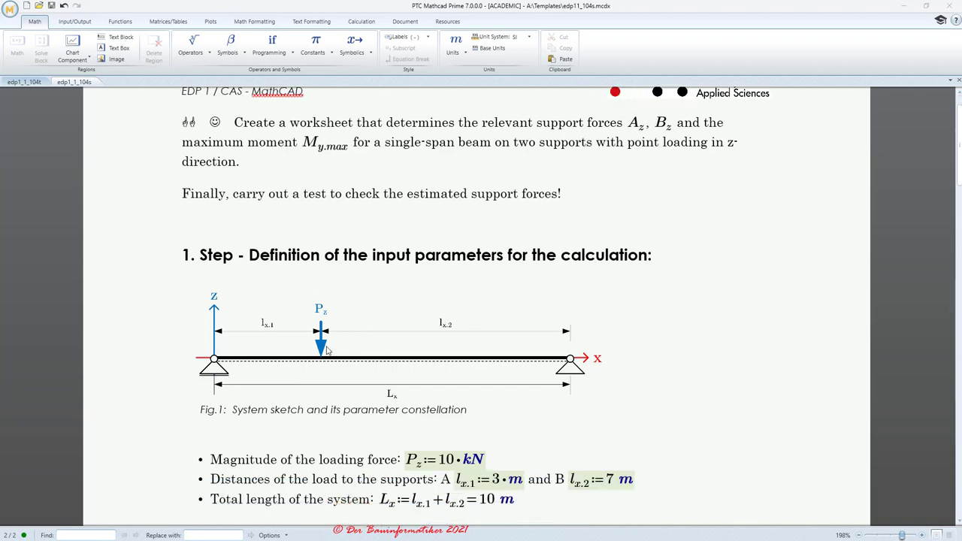
pyautogui.scroll(-1, 323, 342)
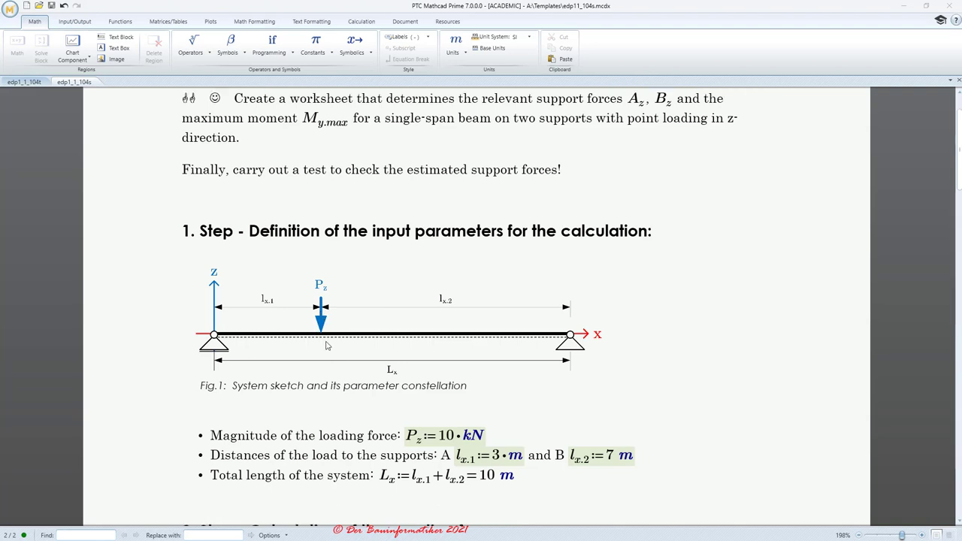
pyautogui.scroll(-7, 419, 344)
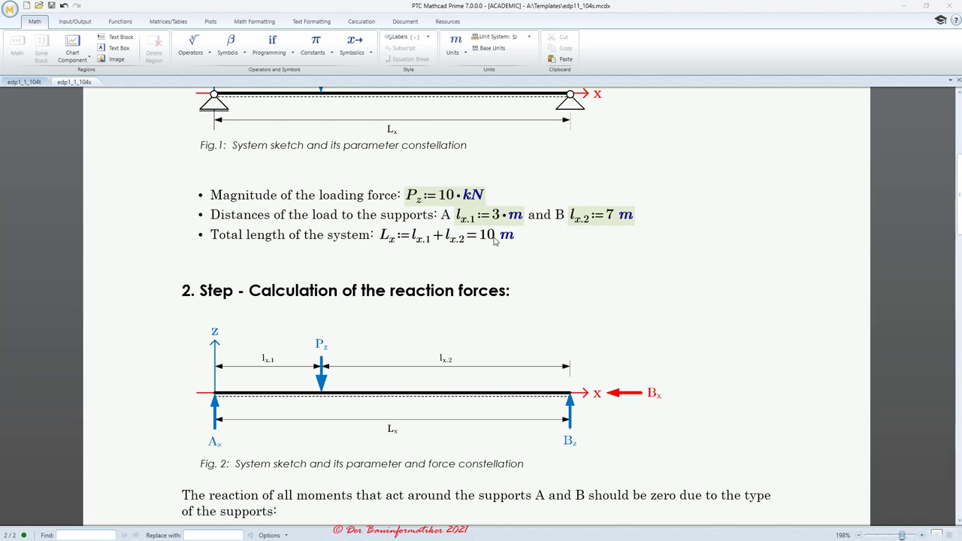
pyautogui.scroll(2, 495, 239)
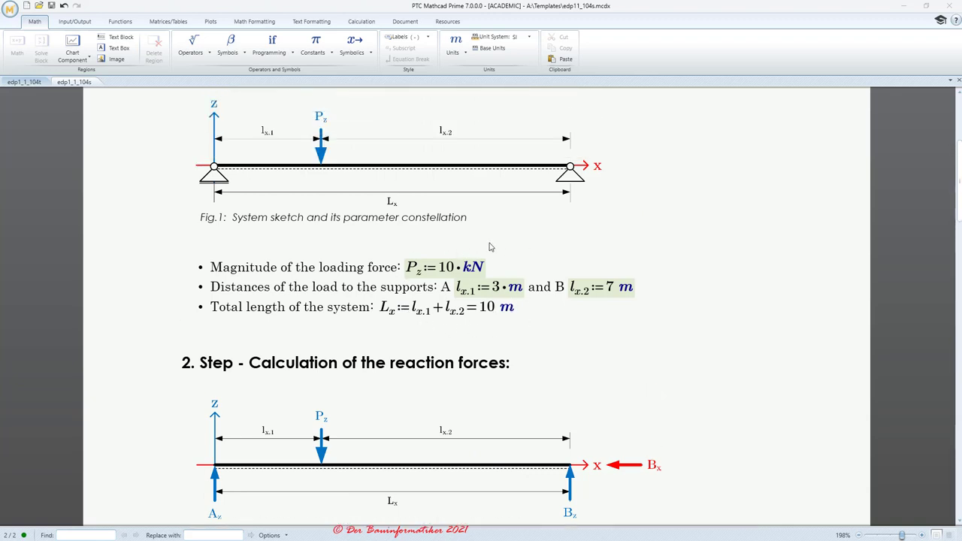
pyautogui.scroll(-10, 488, 246)
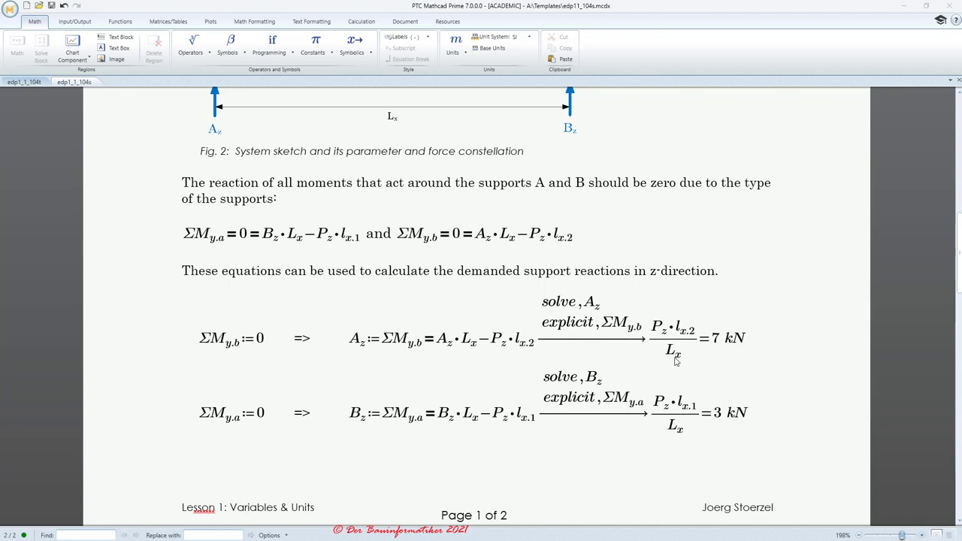
pyautogui.scroll(-9, 676, 341)
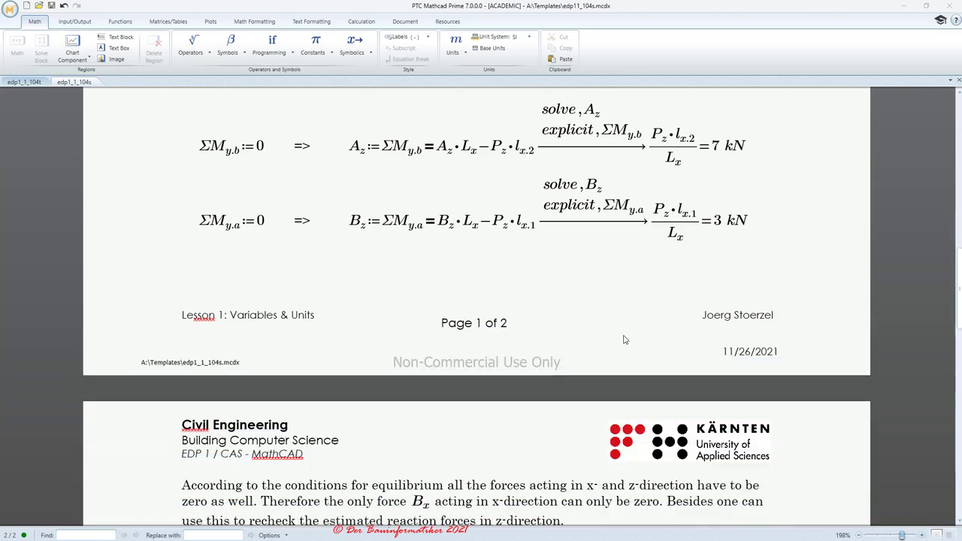
pyautogui.scroll(-4, 623, 340)
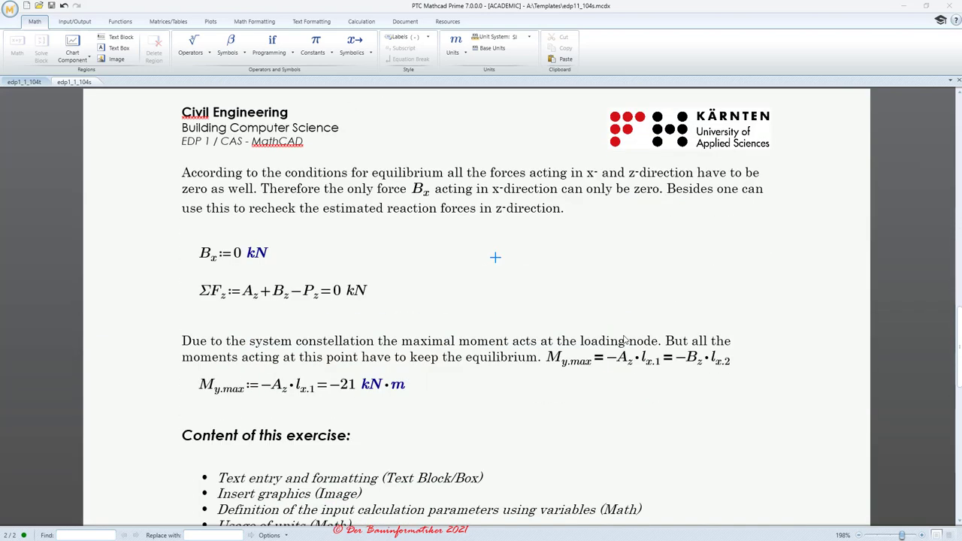
pyautogui.scroll(20, 623, 341)
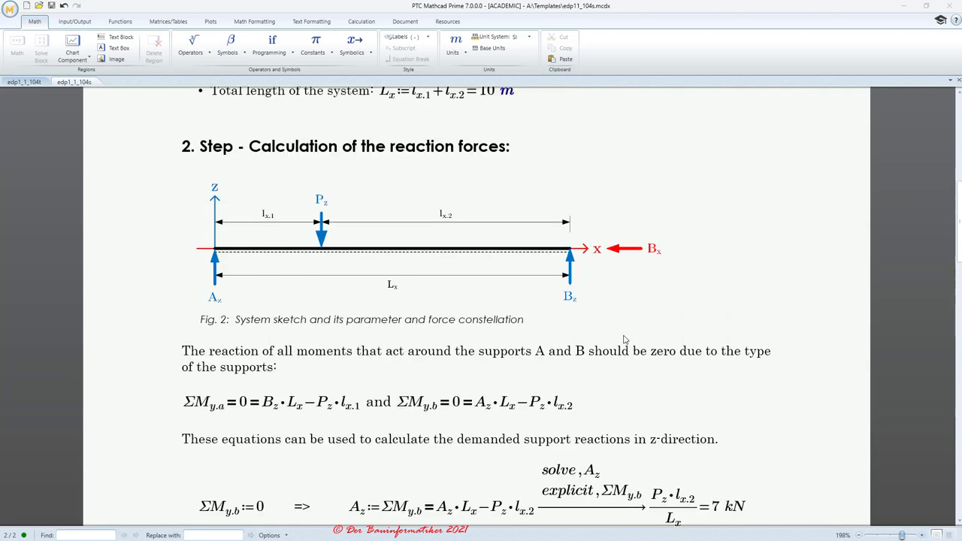
pyautogui.scroll(2, 624, 340)
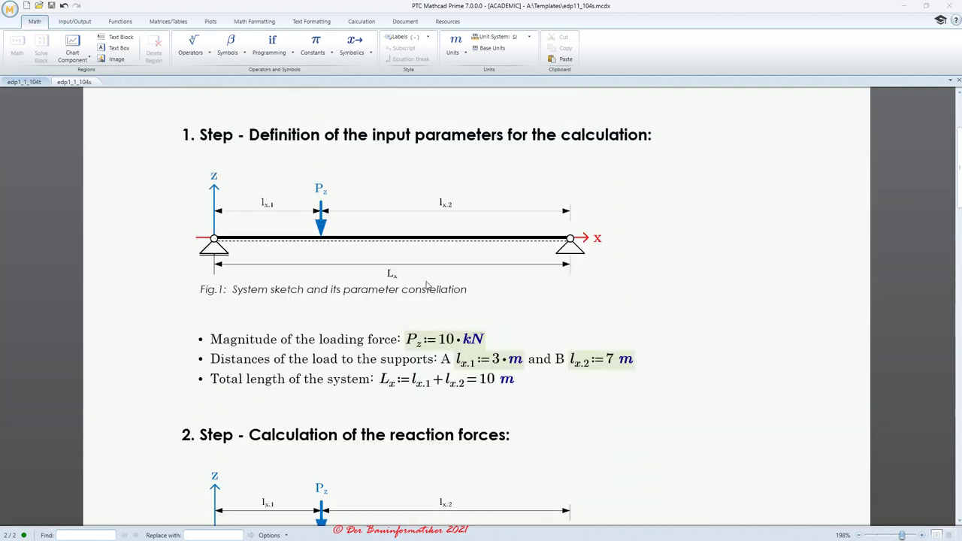
pyautogui.scroll(2, 422, 290)
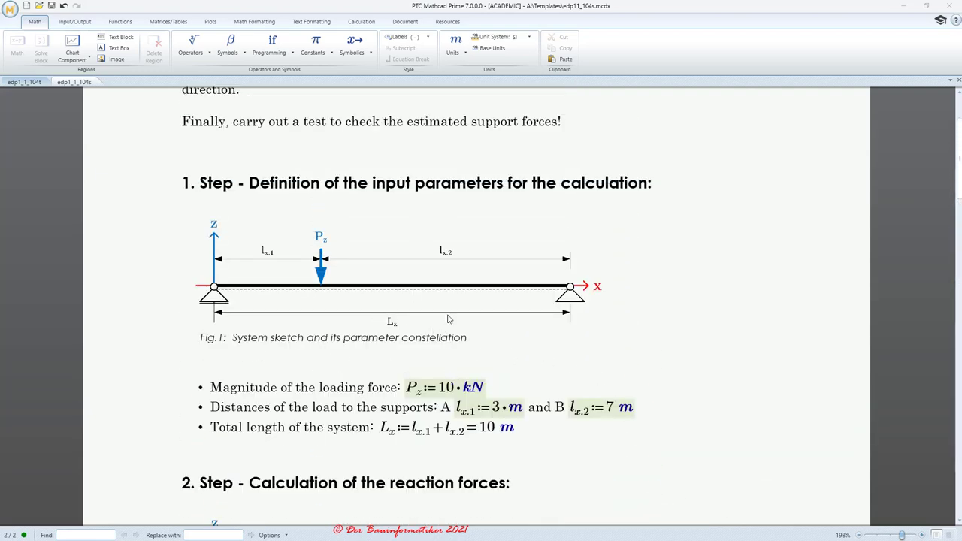
pyautogui.scroll(-2, 351, 184)
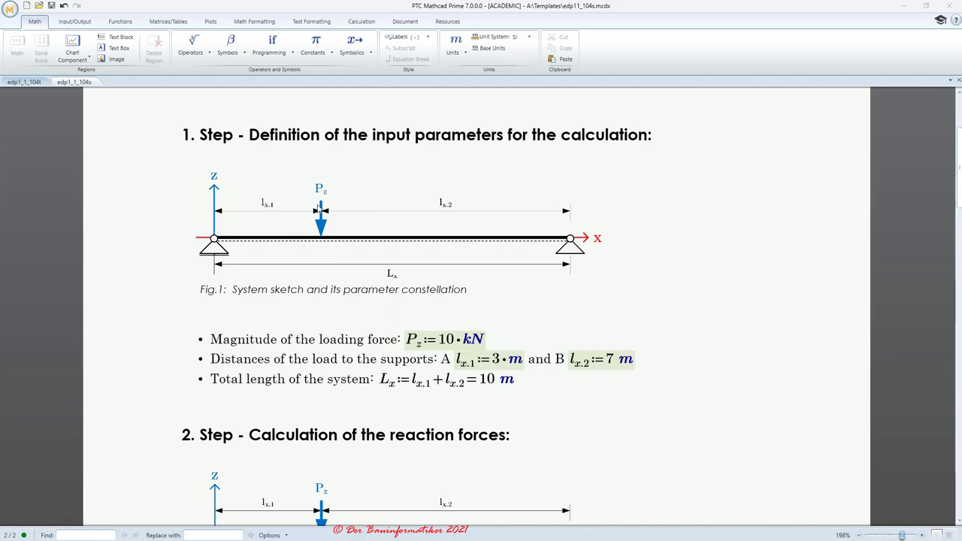
# - Change the load P_z from 10 kN to 20 kN and l_x.1 from 3 m to 4 m
pyautogui.click(451, 341)
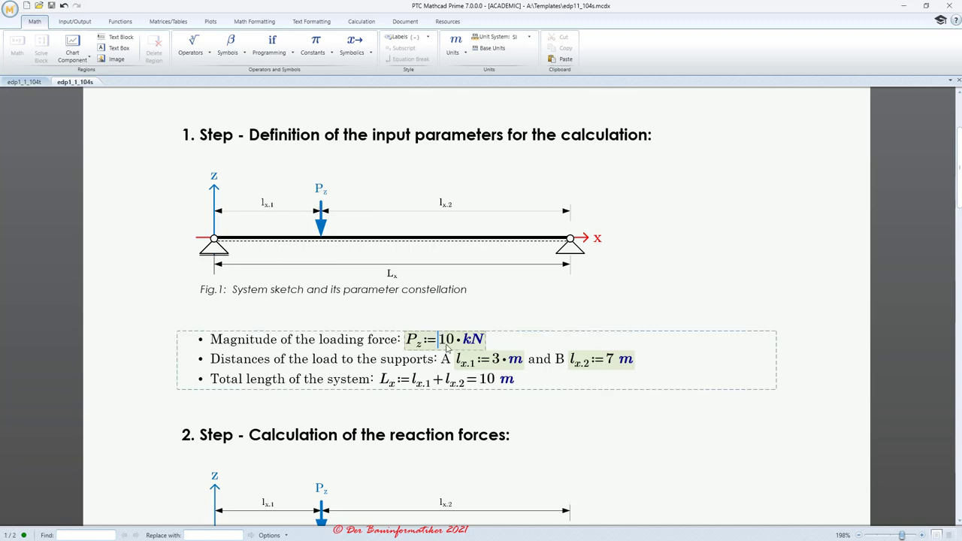
pyautogui.write('2')
pyautogui.press('Delete')
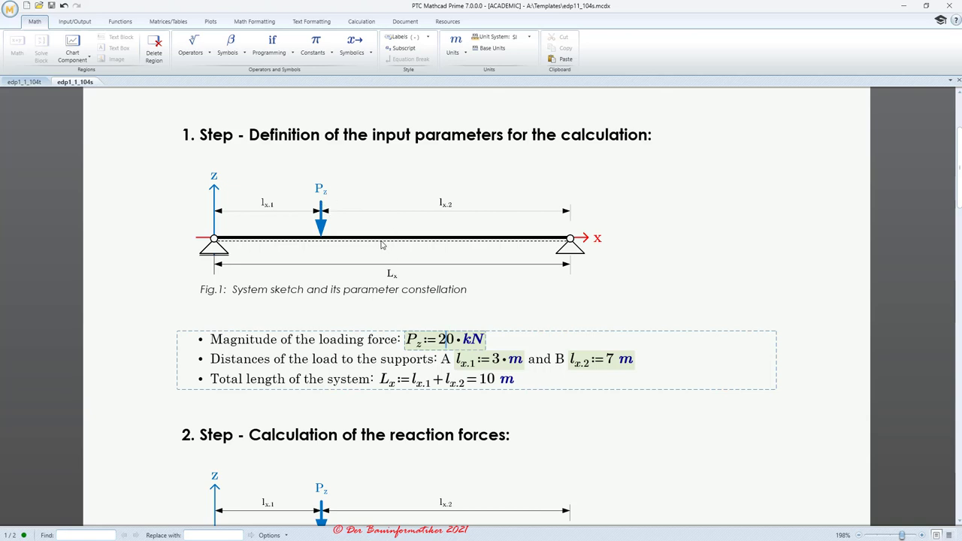
pyautogui.click(492, 360)
pyautogui.press('Delete')
pyautogui.write('4')
# - Check the recalculated reactions A_z = 12.727 kN and B_z = 7.273 kN and the moment
pyautogui.scroll(-4, 621, 296)
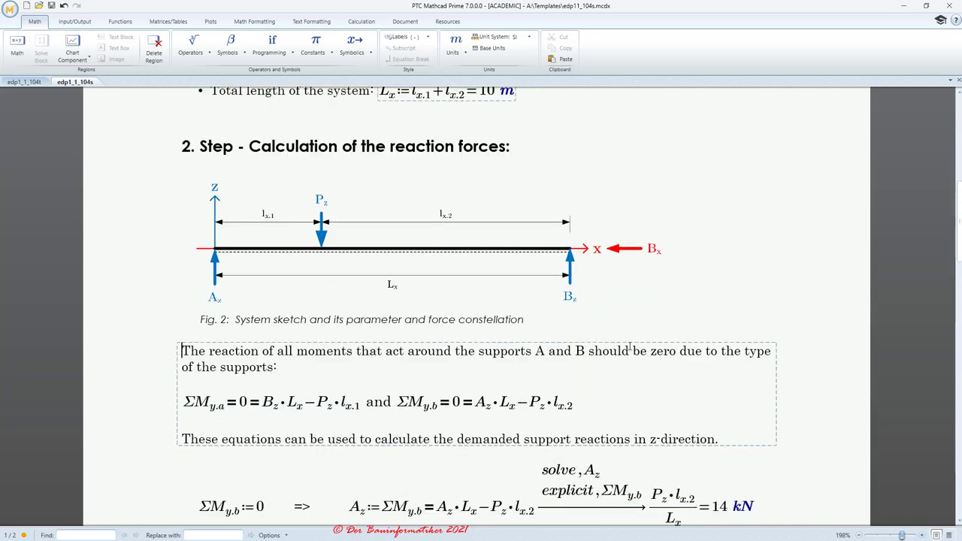
pyautogui.scroll(-2, 620, 340)
pyautogui.scroll(-2, 691, 429)
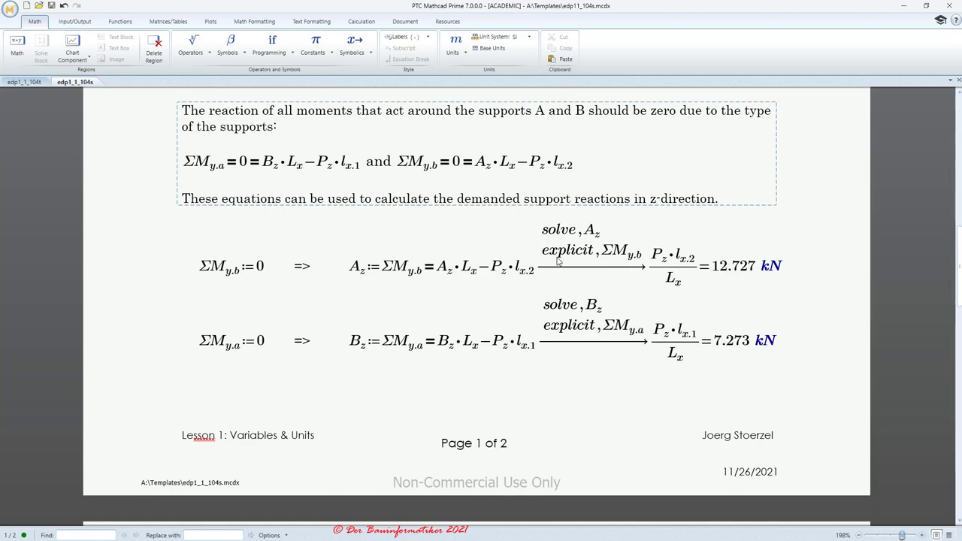
pyautogui.scroll(-8, 352, 353)
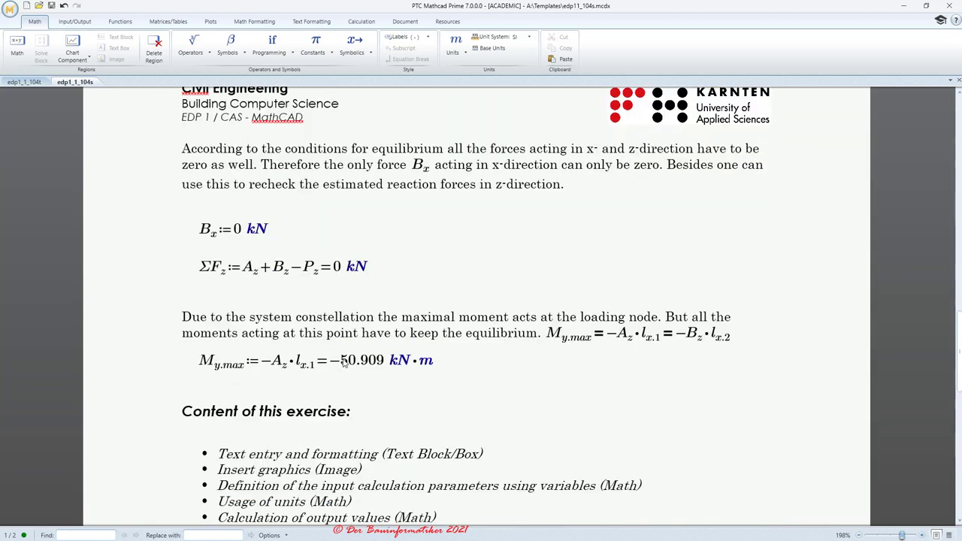
pyautogui.scroll(-1, 367, 361)
pyautogui.scroll(11, 368, 361)
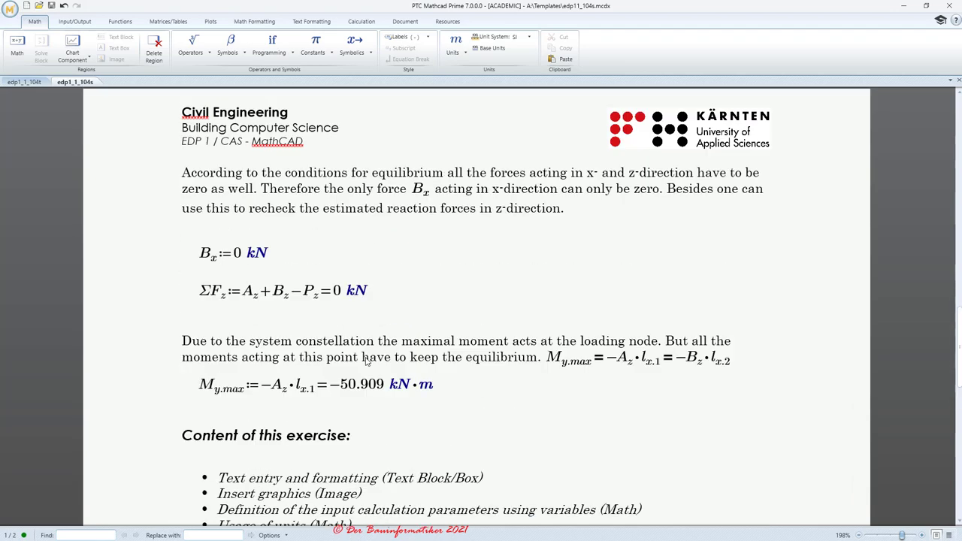
pyautogui.scroll(2, 368, 361)
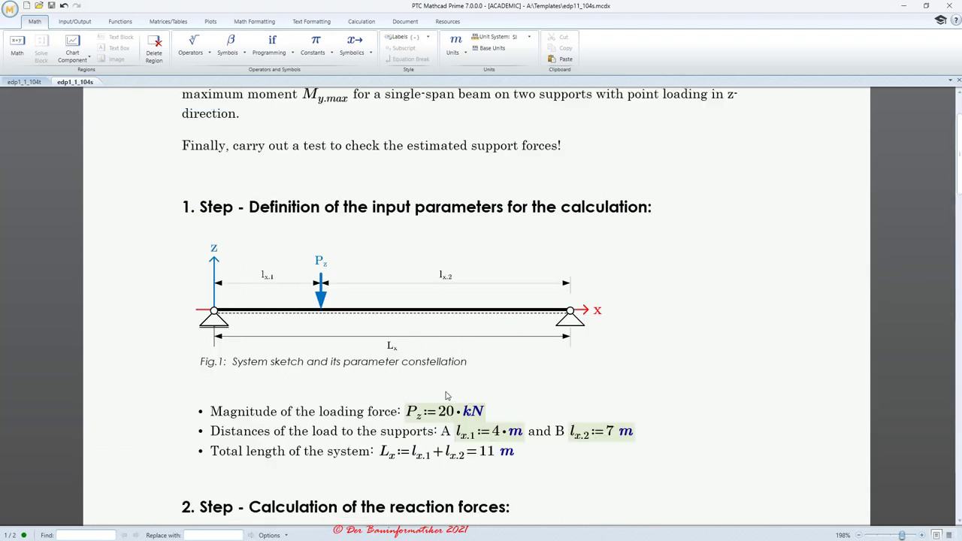
# - Replace the M_y.max result's kN·m unit with J so it shows −5.091·10⁴ J
pyautogui.scroll(-3, 449, 396)
pyautogui.scroll(-16, 402, 311)
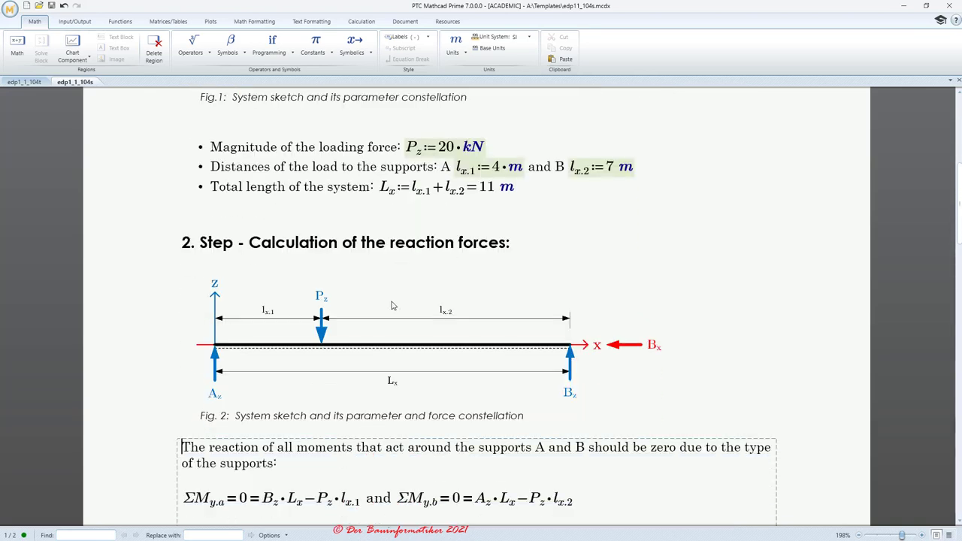
pyautogui.scroll(-8, 390, 305)
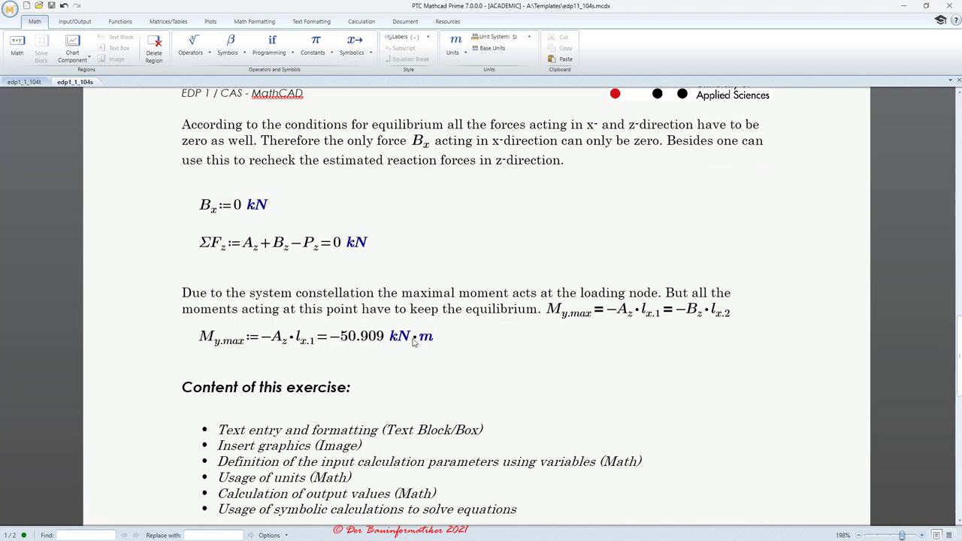
pyautogui.moveTo(398, 342); pyautogui.dragTo(420, 341)
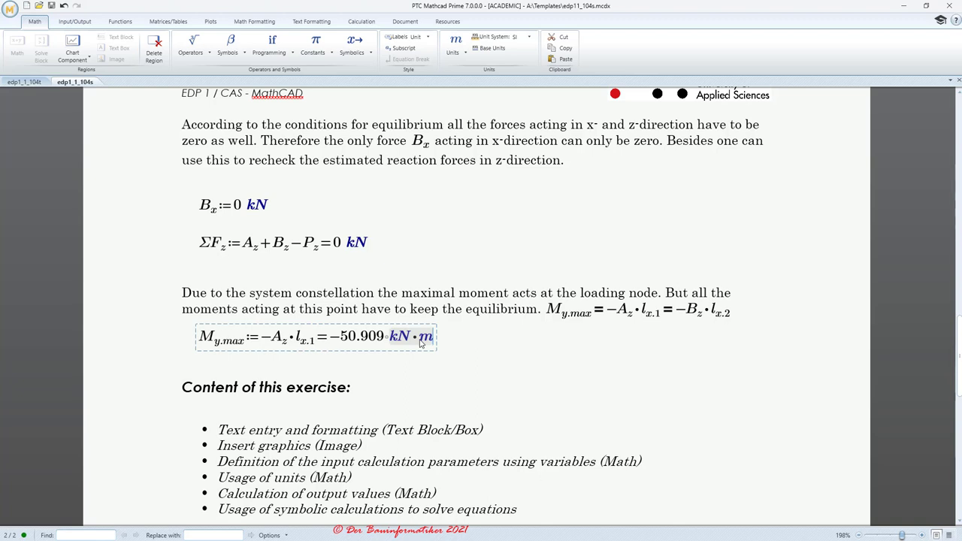
pyautogui.write('J')
pyautogui.click(475, 358)
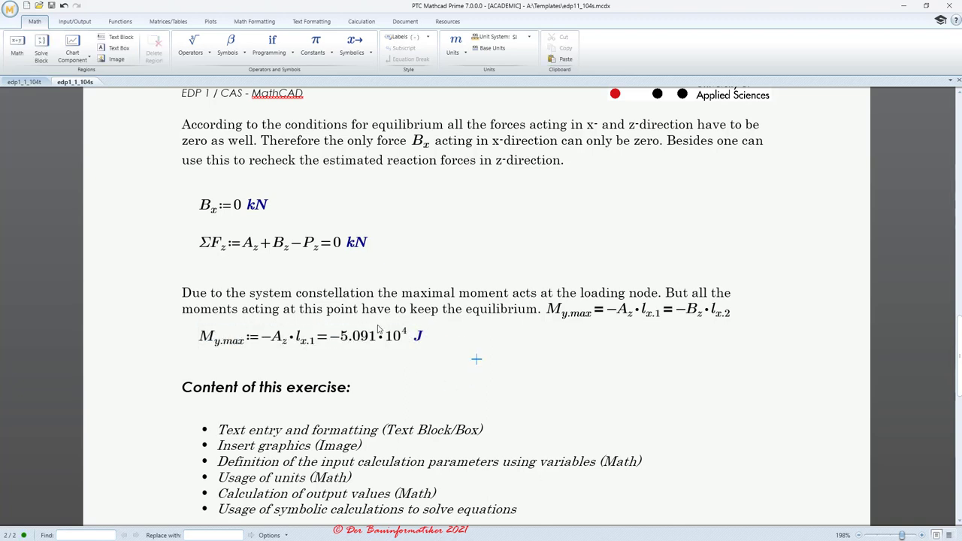
pyautogui.scroll(1, 359, 373)
pyautogui.scroll(15, 359, 373)
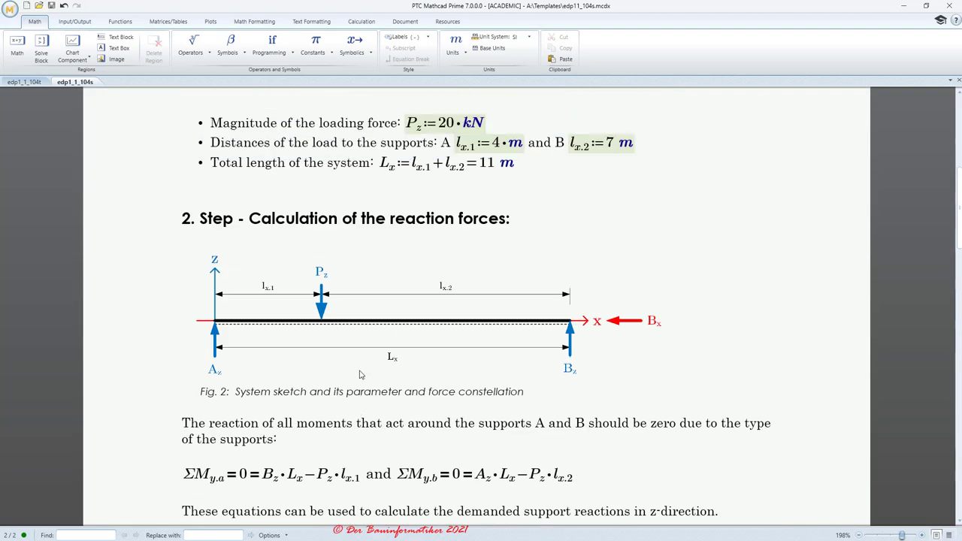
pyautogui.scroll(1, 359, 374)
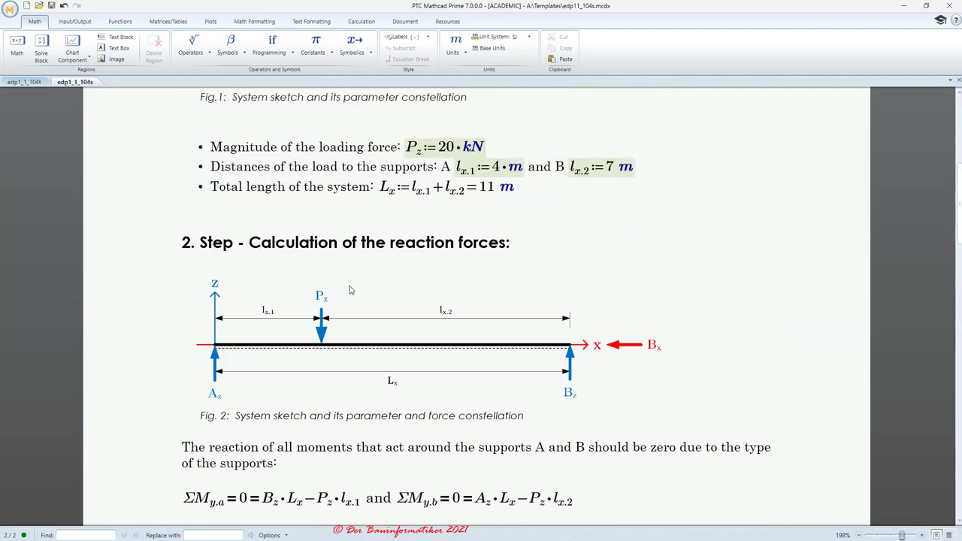
pyautogui.scroll(15, 365, 260)
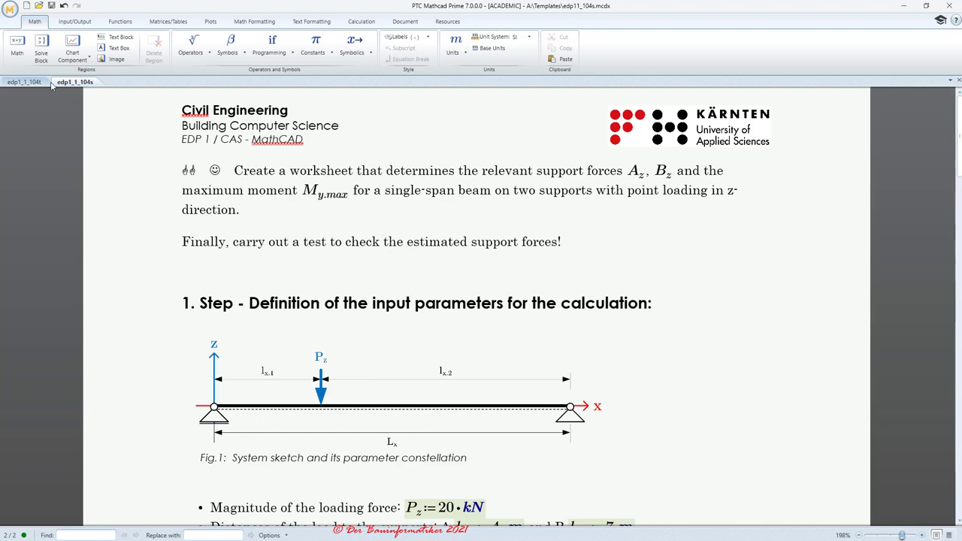
# - Switch to the edp1_1_104t worksheet and place the insertion point under the Step 1 heading
pyautogui.click(18, 83)
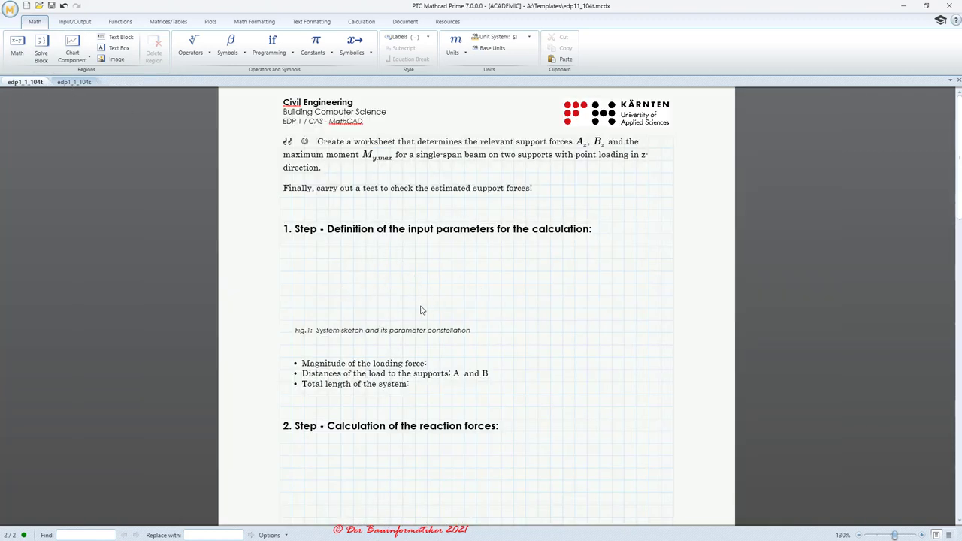
pyautogui.click(340, 273)
pyautogui.click(304, 259)
pyautogui.click(292, 245)
# - Insert the image edp1_1_104-1.png under the Step 1 heading, above the Fig.1 caption
pyautogui.click(102, 60)
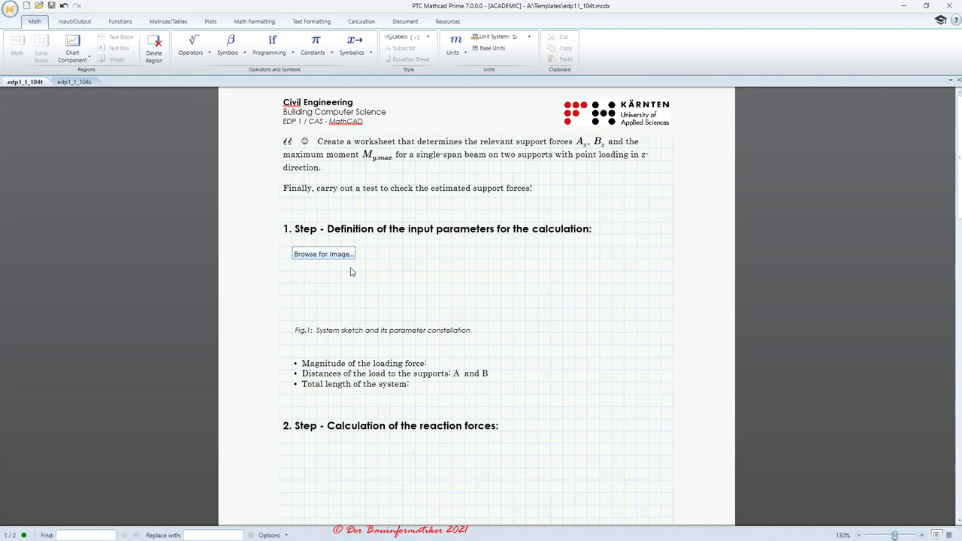
pyautogui.click(321, 256)
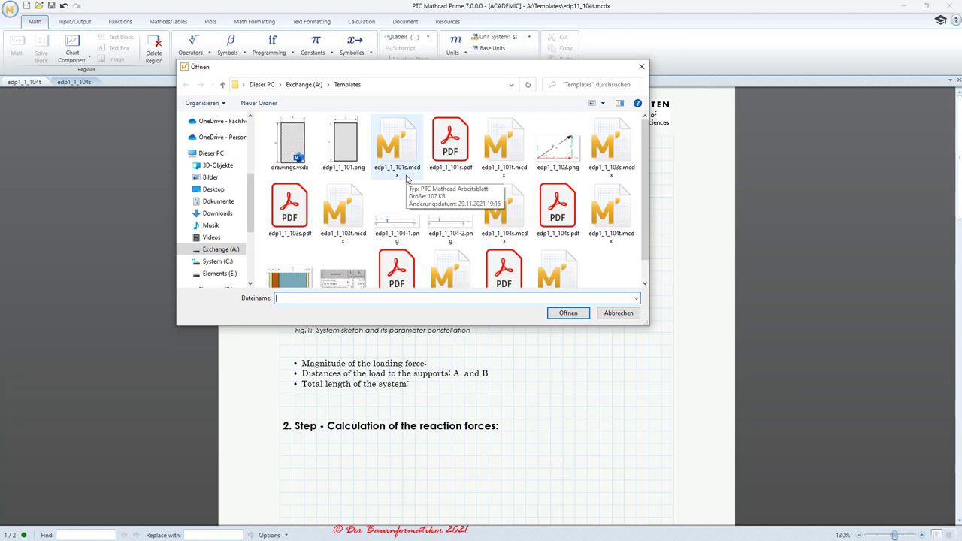
pyautogui.click(392, 229)
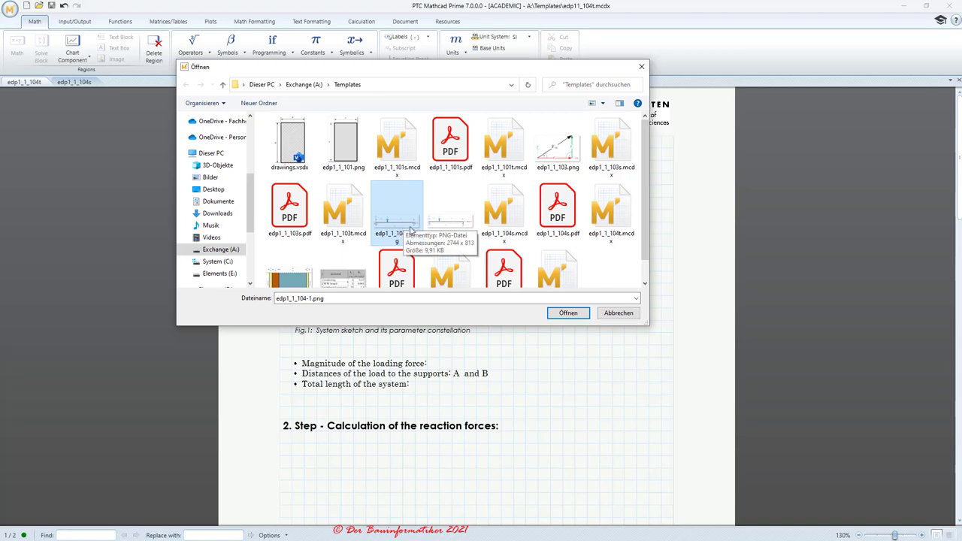
pyautogui.click(567, 313)
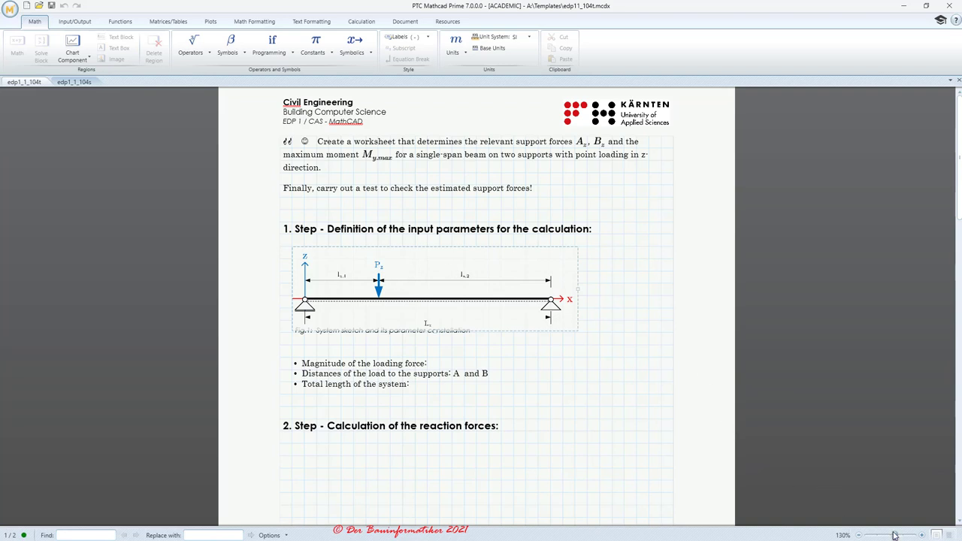
# - Zoom in and narrow the Fig. 1 beam sketch slightly from its right edge
pyautogui.moveTo(895, 535); pyautogui.dragTo(899, 535)
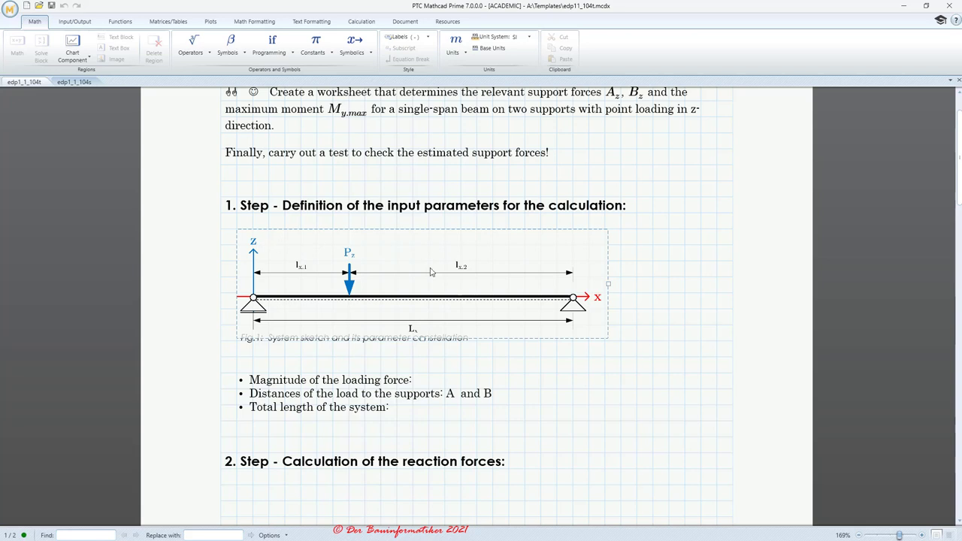
pyautogui.moveTo(604, 285)
pyautogui.mouseDown()
pyautogui.moveTo(593, 284)
pyautogui.moveTo(606, 286)
pyautogui.mouseUp()
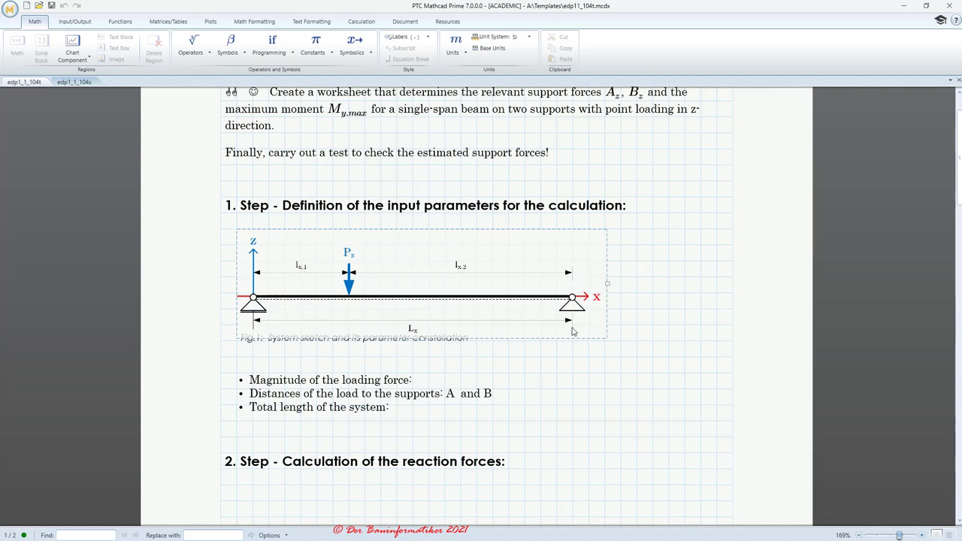
# - Place the insertion point below the 2. Step heading
pyautogui.click(571, 368)
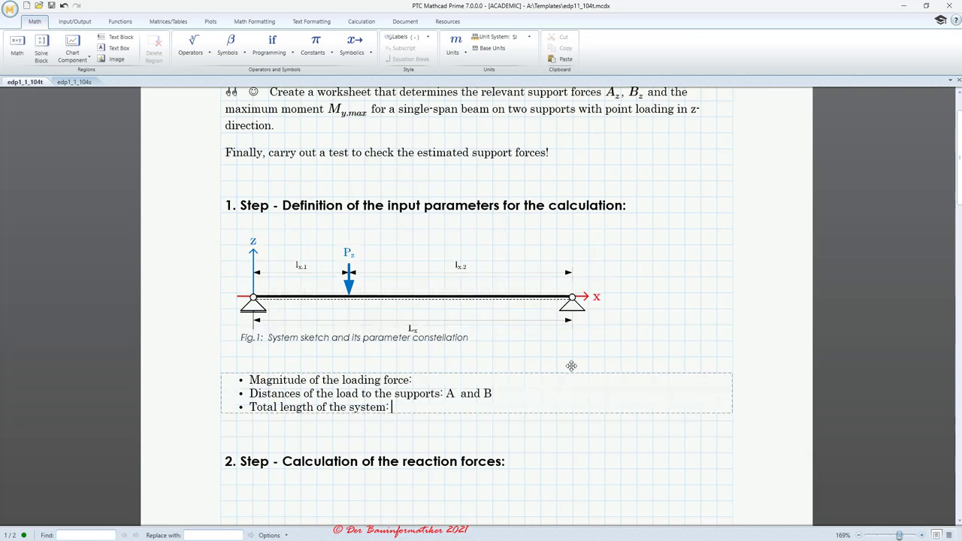
pyautogui.click(652, 276)
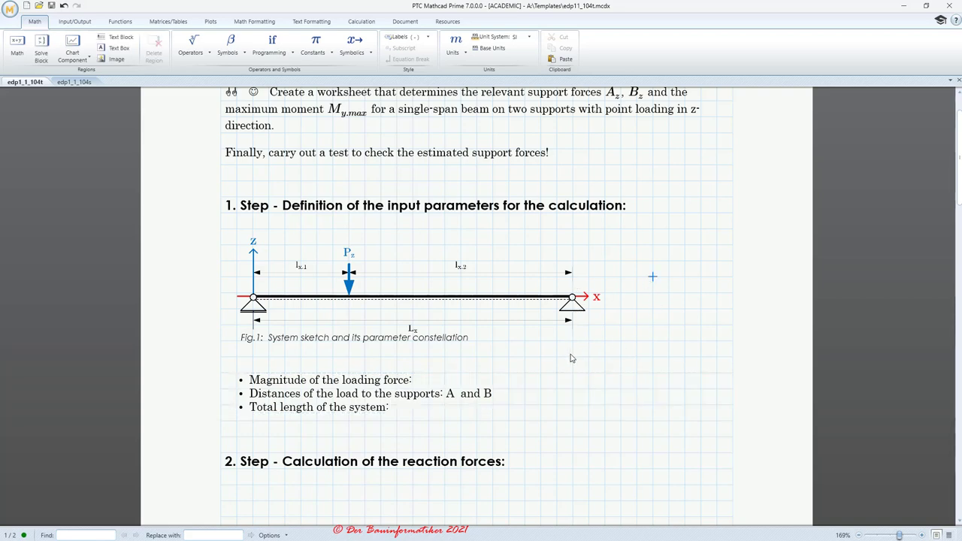
pyautogui.scroll(-6, 571, 359)
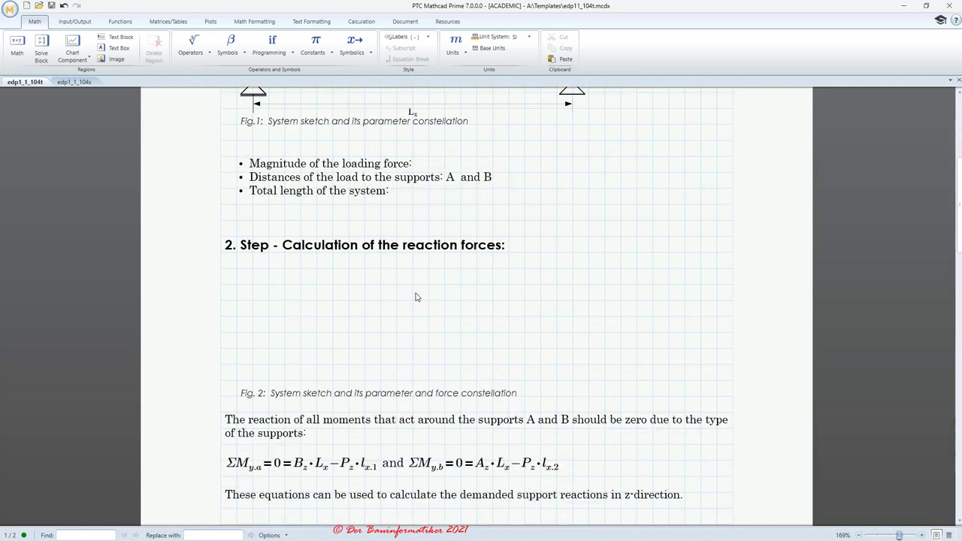
pyautogui.scroll(3, 417, 297)
pyautogui.scroll(4, 338, 338)
pyautogui.scroll(-4, 261, 379)
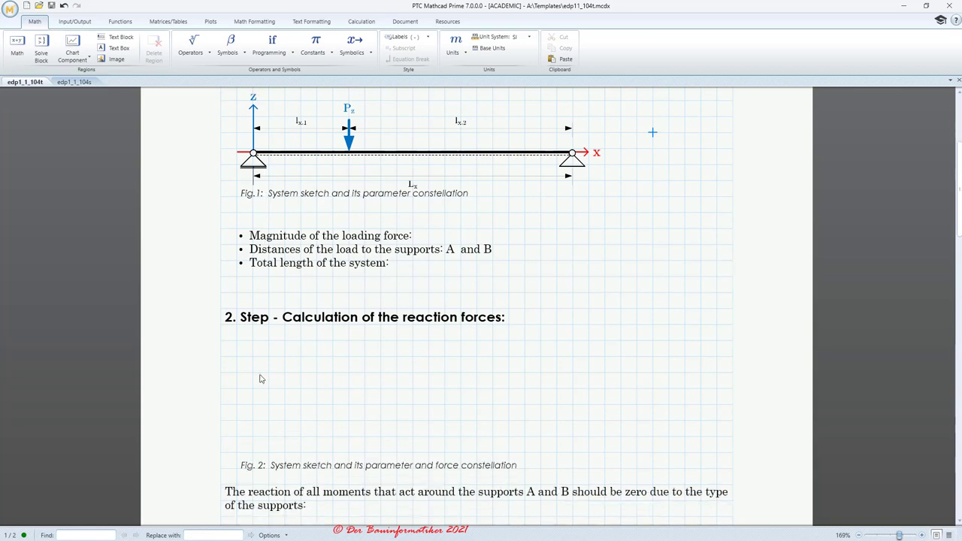
pyautogui.click(236, 341)
# - Insert edp1_1_104-2.png above the Fig. 2 caption and shrink it slightly
pyautogui.click(115, 58)
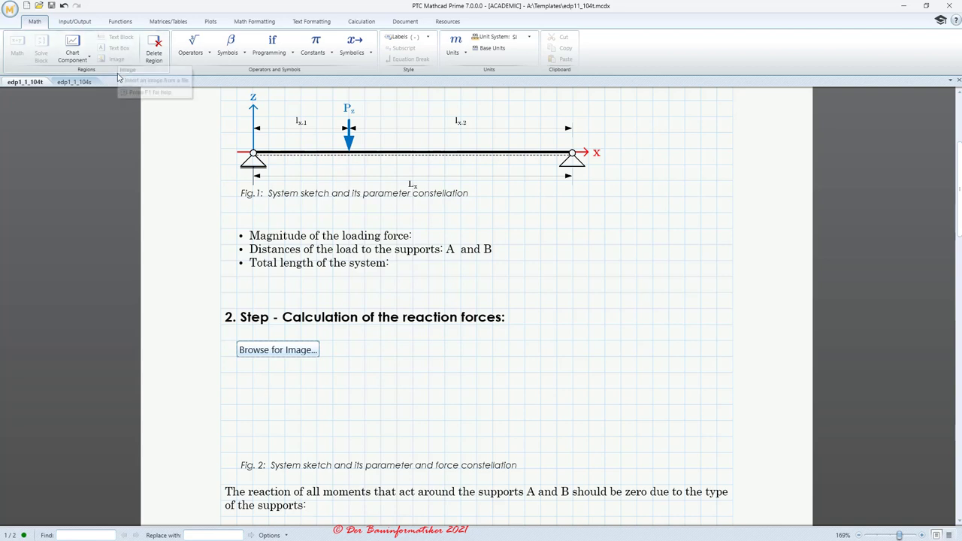
pyautogui.click(249, 352)
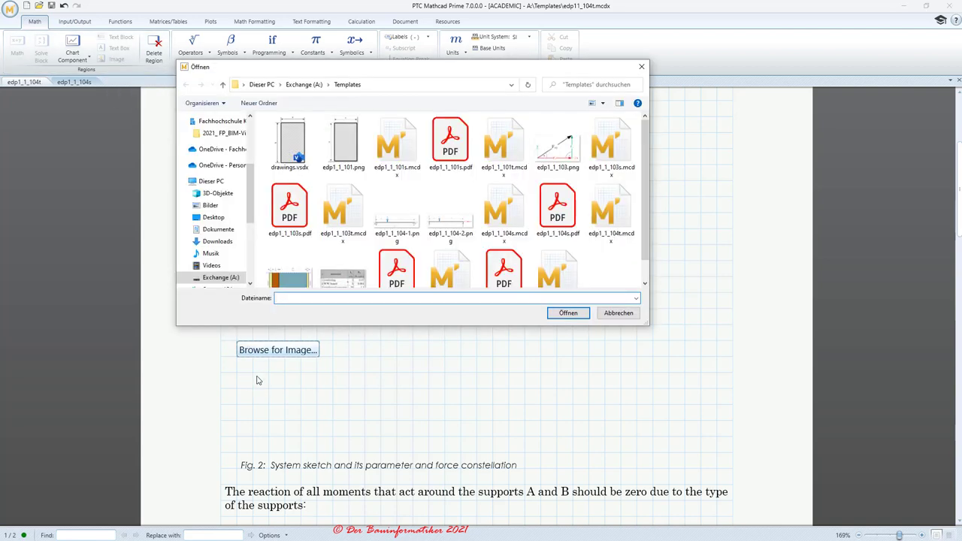
pyautogui.click(449, 218)
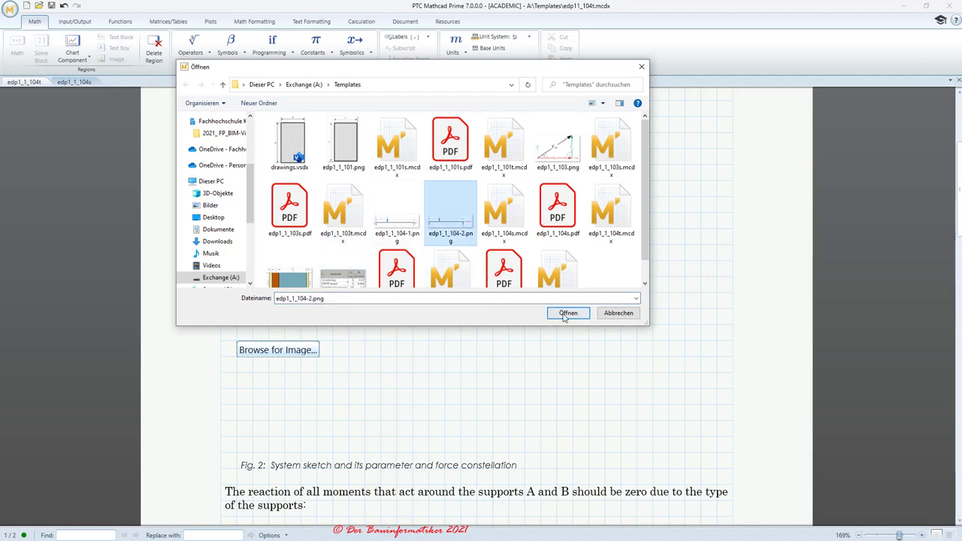
pyautogui.click(566, 313)
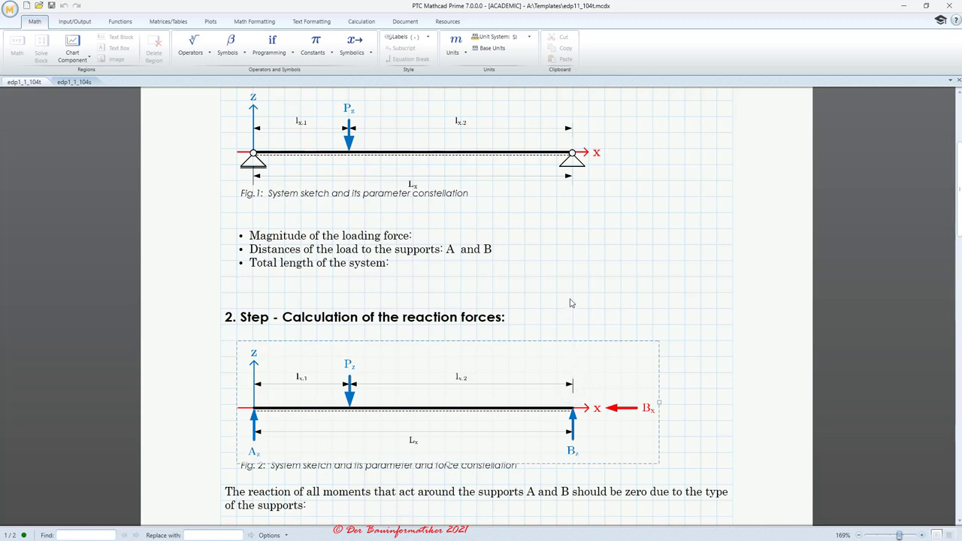
pyautogui.moveTo(658, 402); pyautogui.dragTo(655, 399)
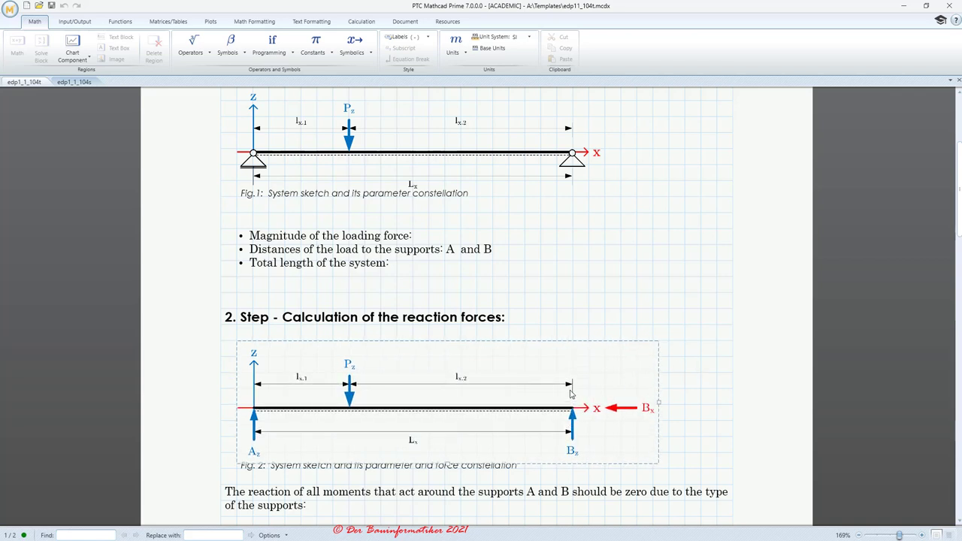
pyautogui.click(651, 263)
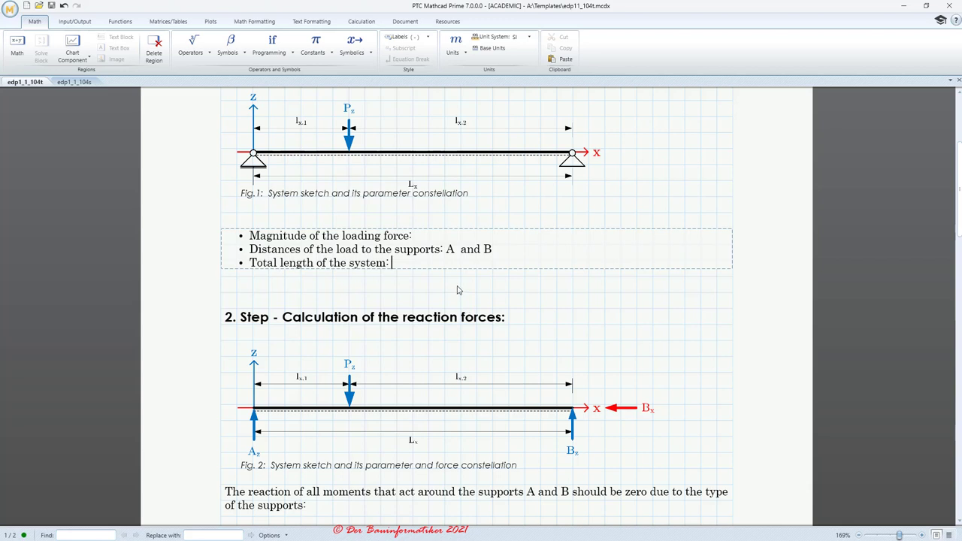
# - Add the inline definition P_z := after the 'Magnitude of the loading force:' bullet
pyautogui.scroll(3, 458, 290)
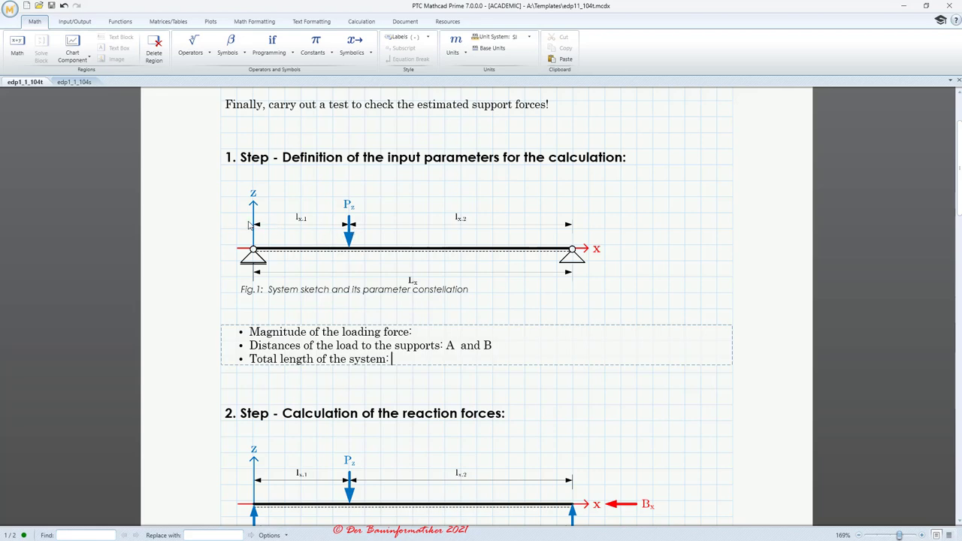
pyautogui.press('Up')
pyautogui.press('Up')
pyautogui.press('End')
pyautogui.click(20, 43)
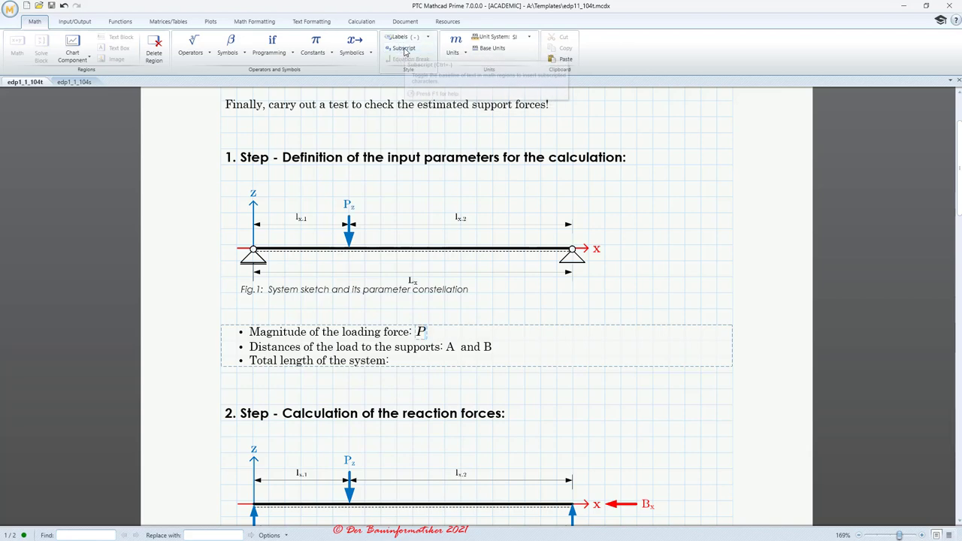
pyautogui.click(191, 47)
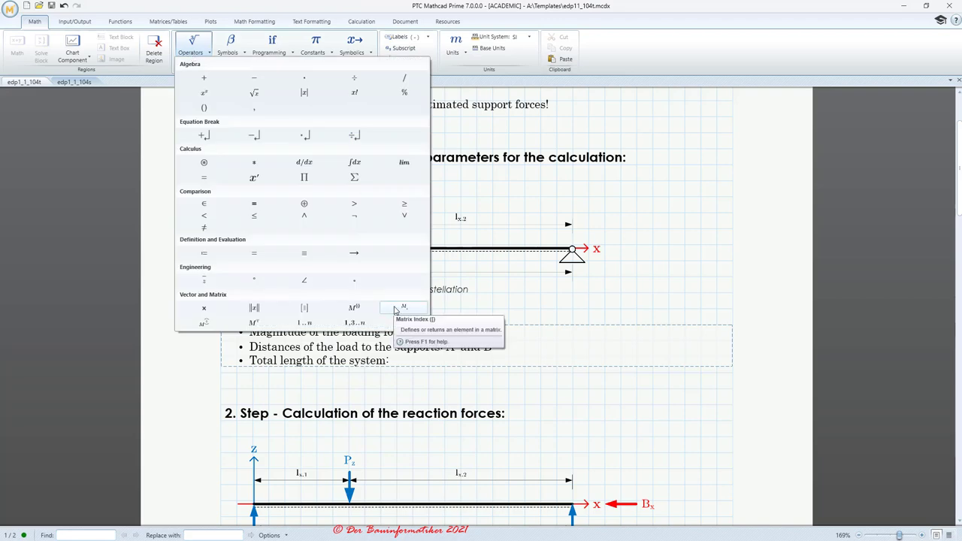
pyautogui.click(464, 60)
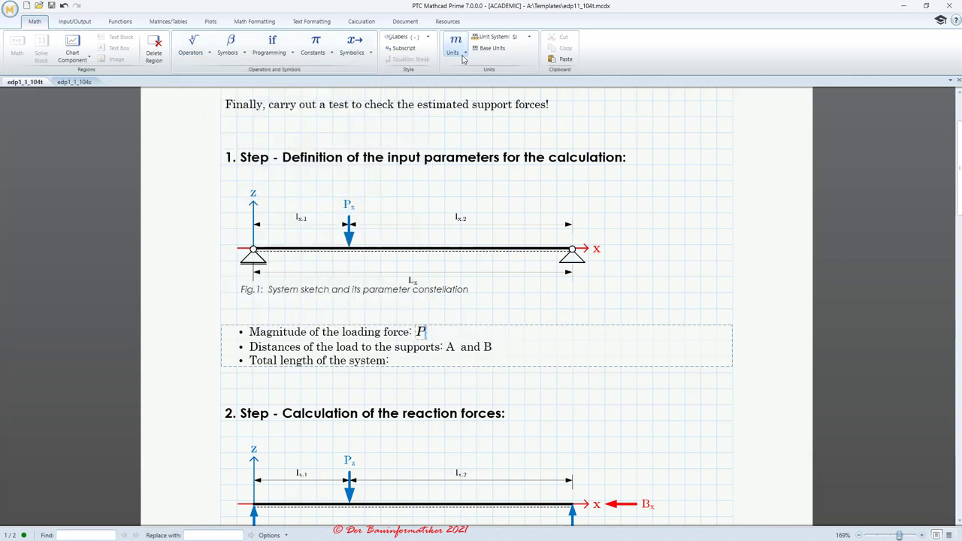
pyautogui.click(404, 49)
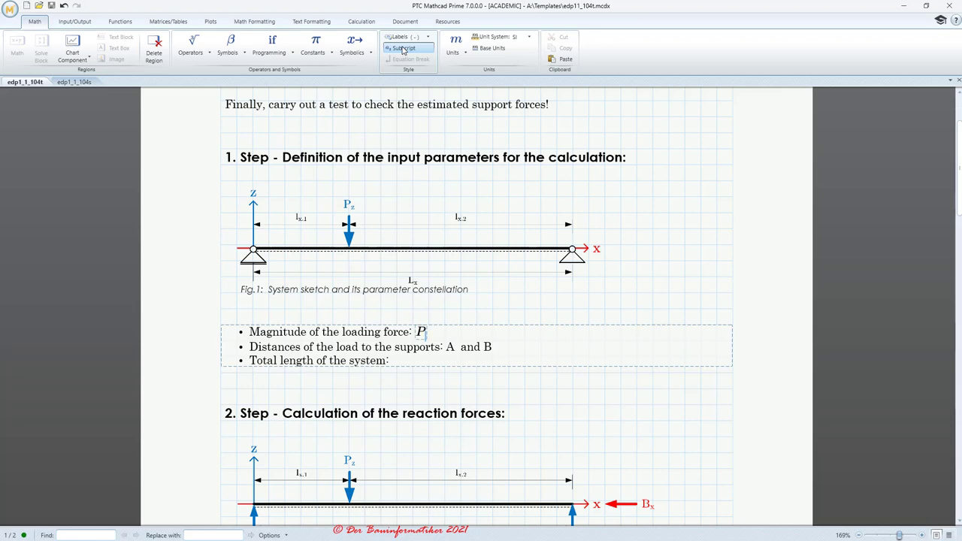
pyautogui.write('z')
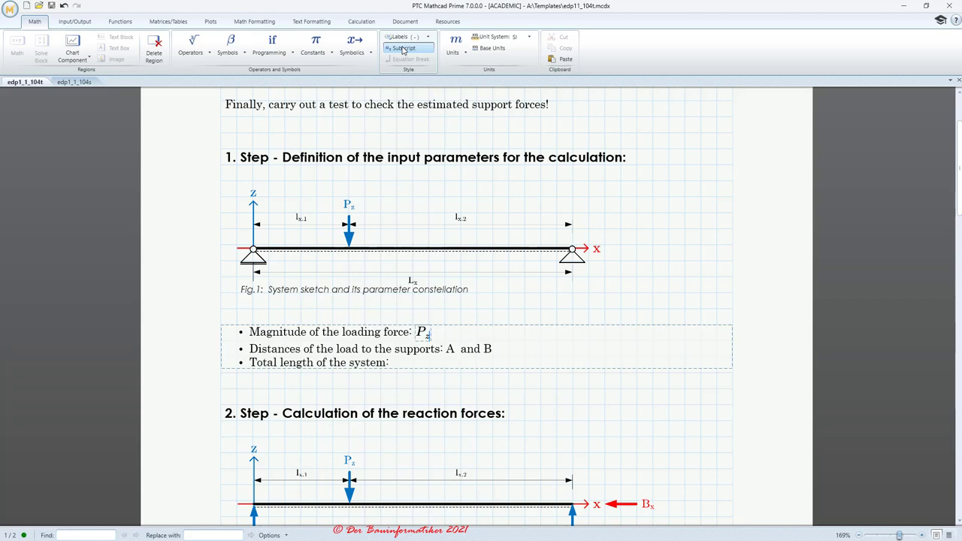
pyautogui.write(':=')
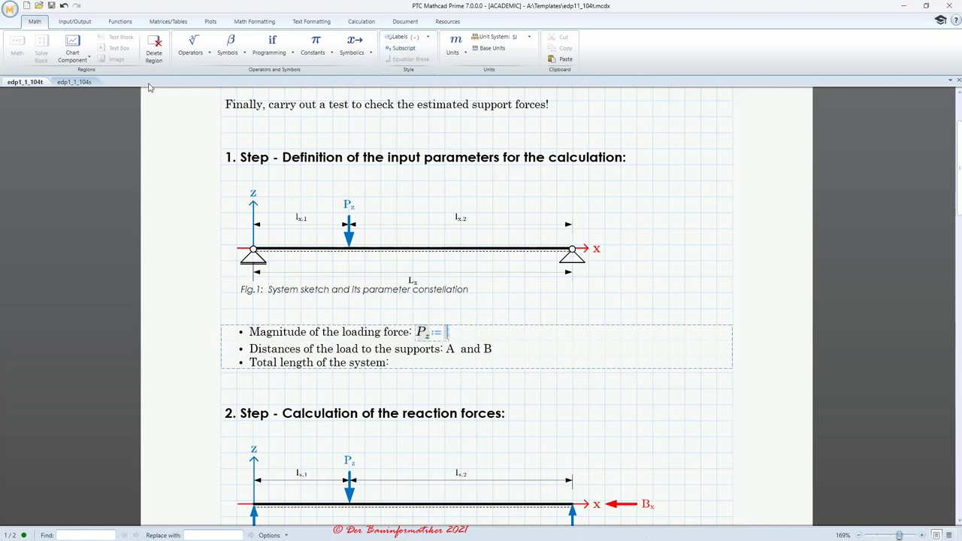
# - Enter 20 as the P_z value, correcting an initial 40 after checking edp1_1_104s
pyautogui.click(188, 59)
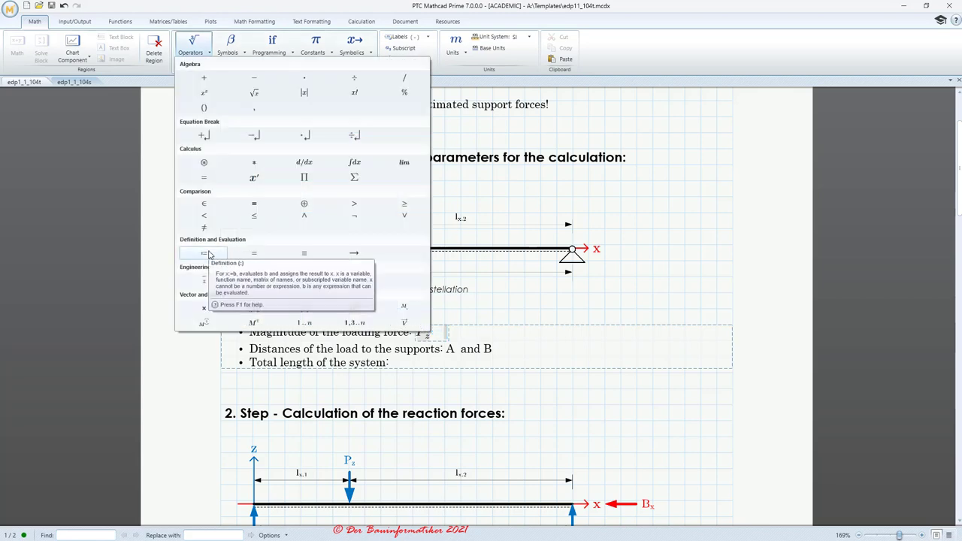
pyautogui.press('Escape')
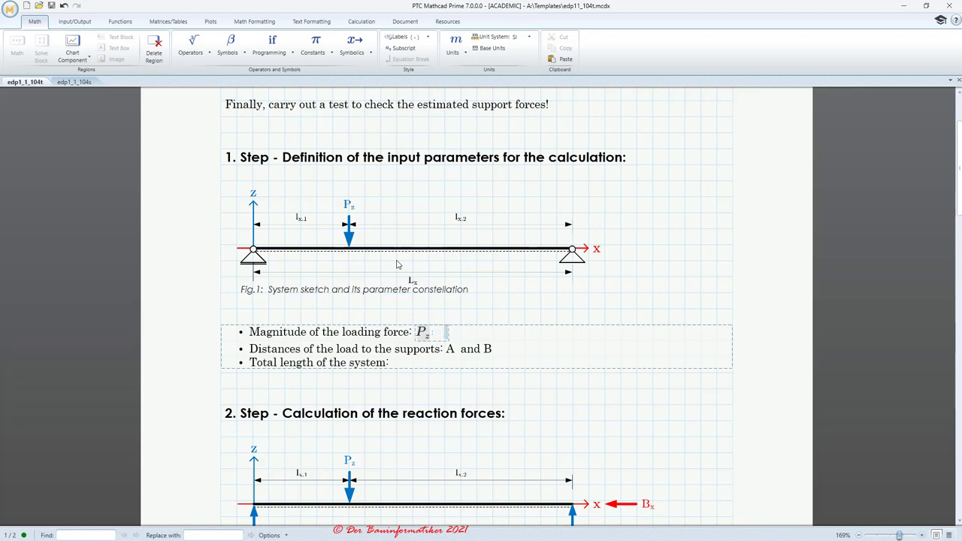
pyautogui.write('40')
pyautogui.click(85, 83)
pyautogui.scroll(-3, 121, 194)
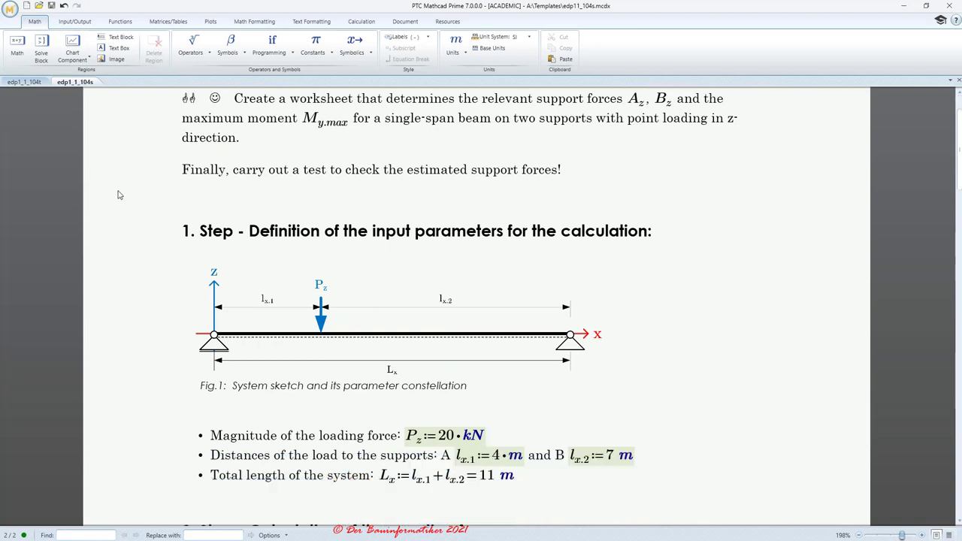
pyautogui.click(32, 83)
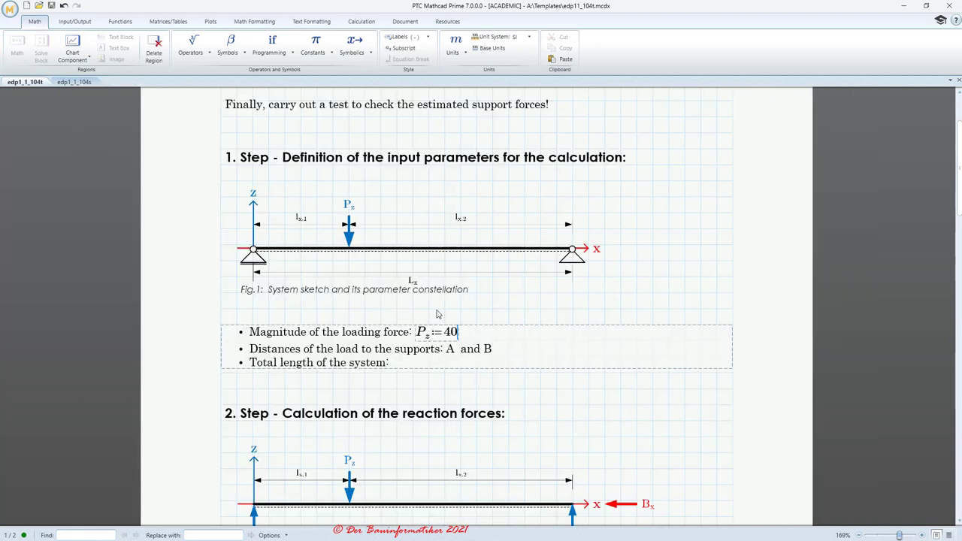
pyautogui.press('BackSpace')
pyautogui.press('BackSpace')
pyautogui.write('20')
# - Give P_z the unit kN so the definition reads P_z := 20 kN
pyautogui.click(463, 53)
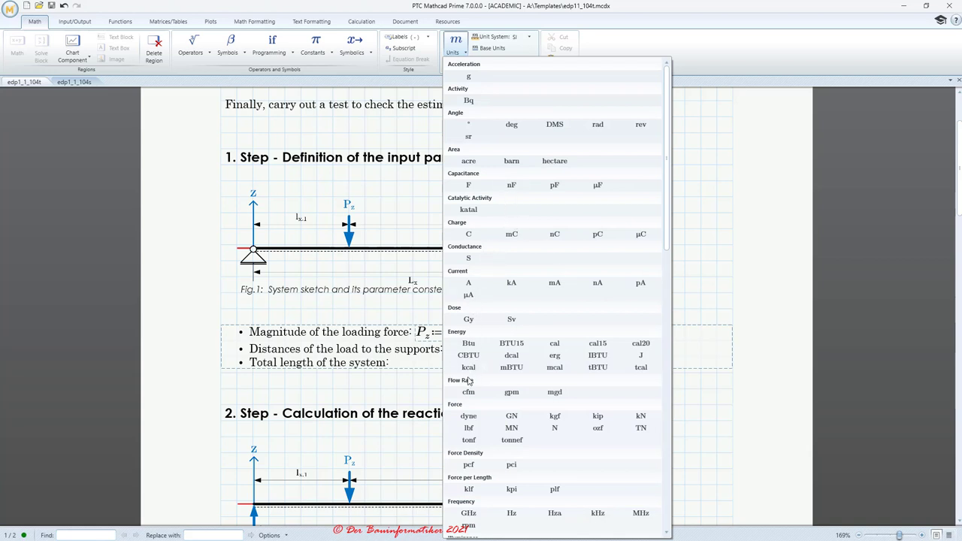
pyautogui.click(555, 427)
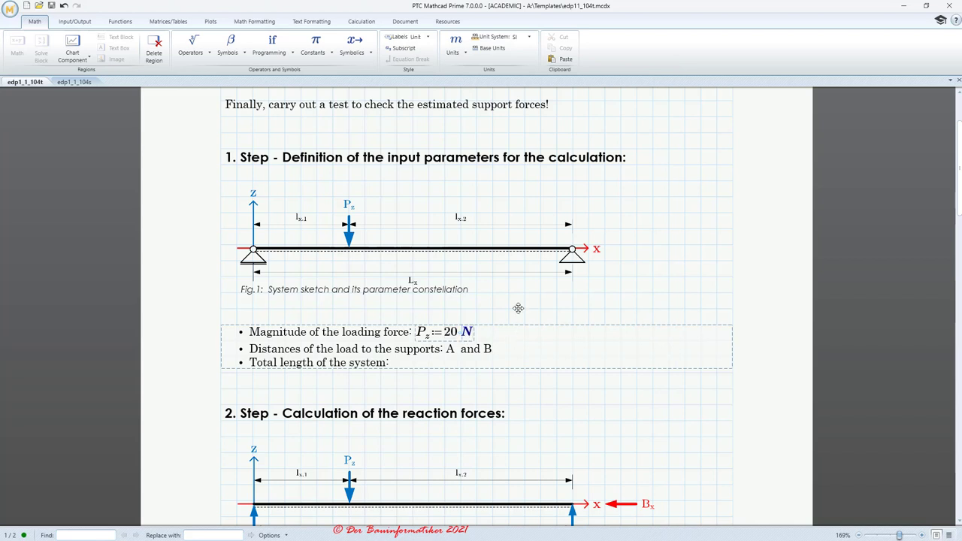
pyautogui.write('k')
pyautogui.click(574, 310)
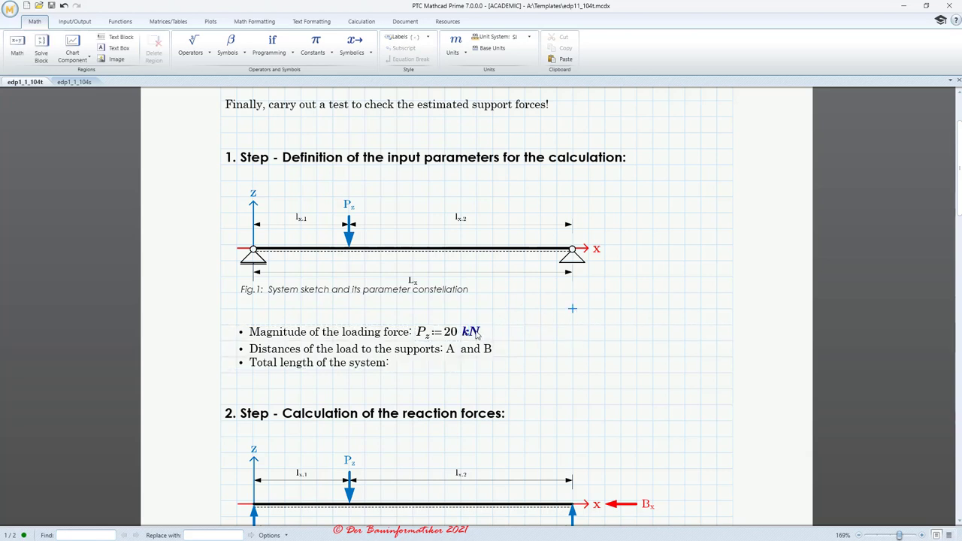